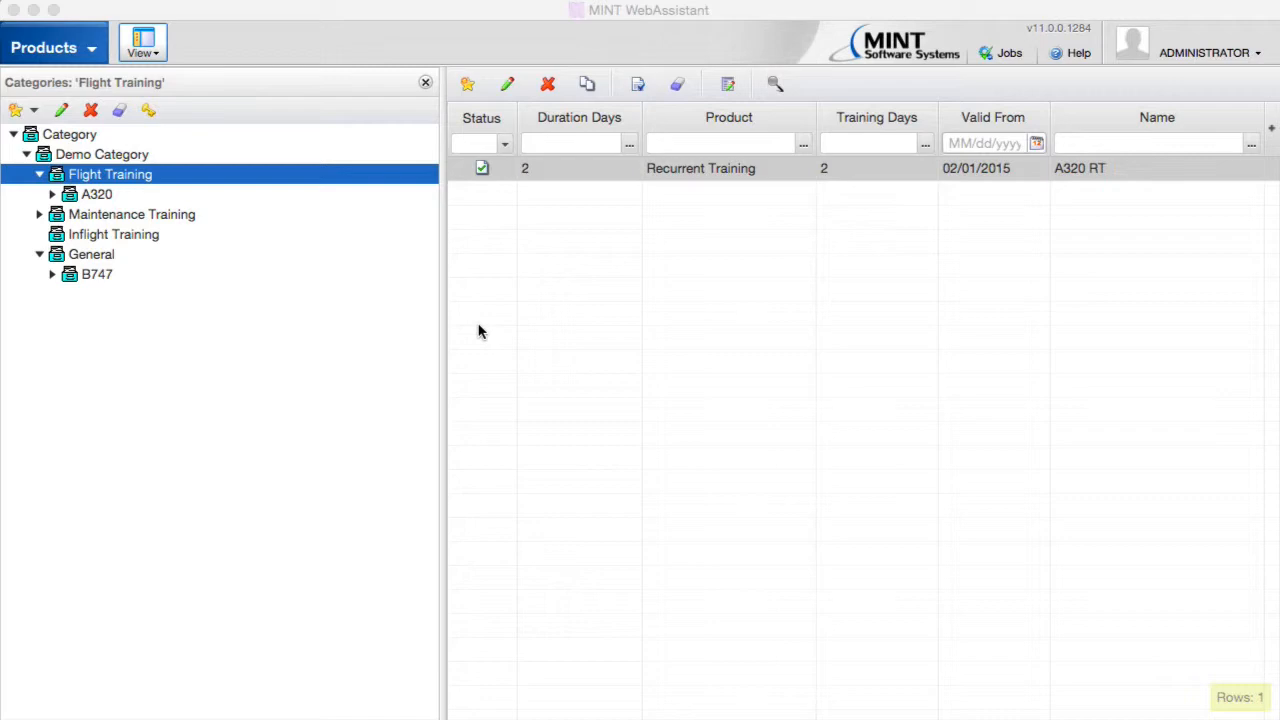
Step: Open the A320 RT product's design, start a new continuity and expand the Flight Instructor slot group
click(570, 174)
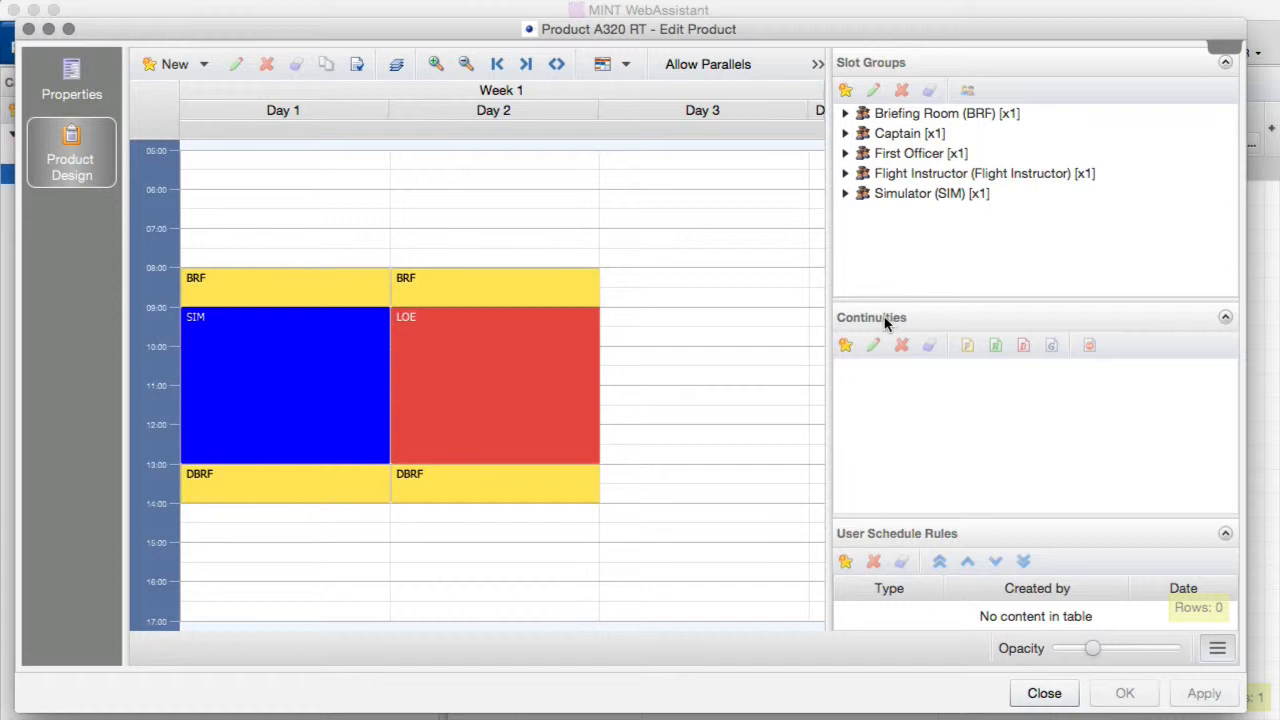
click(845, 346)
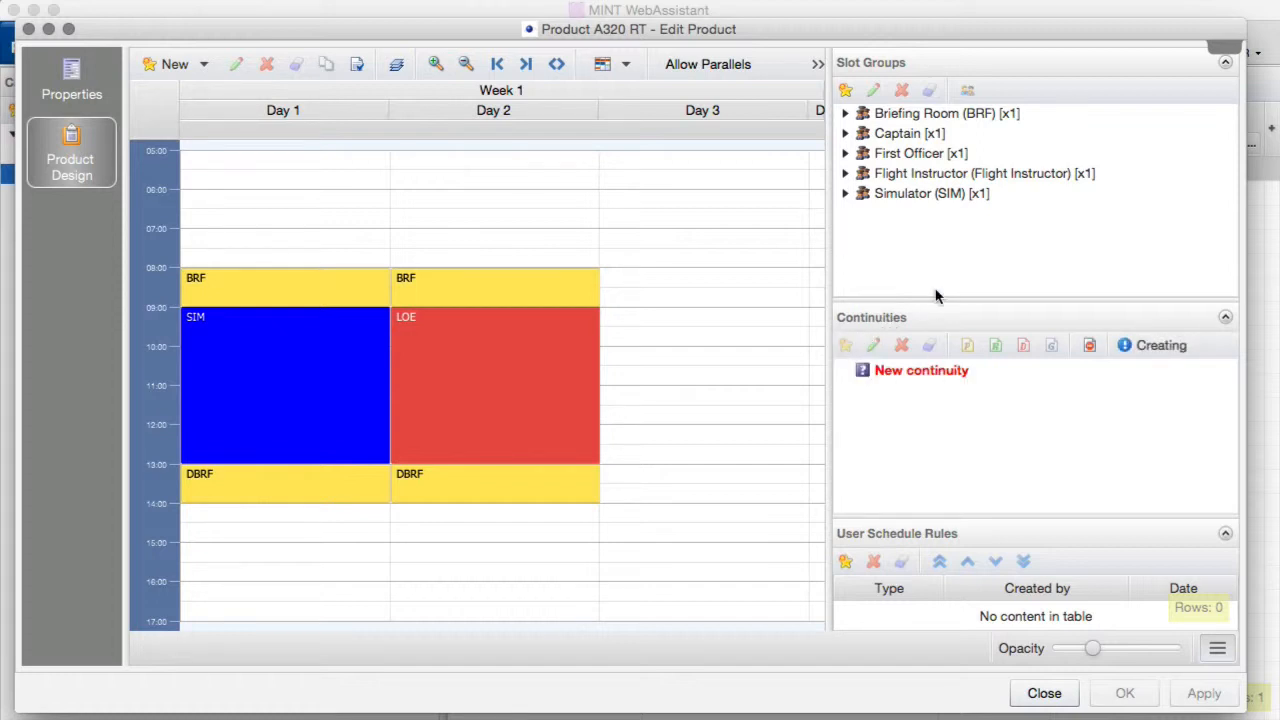
click(845, 175)
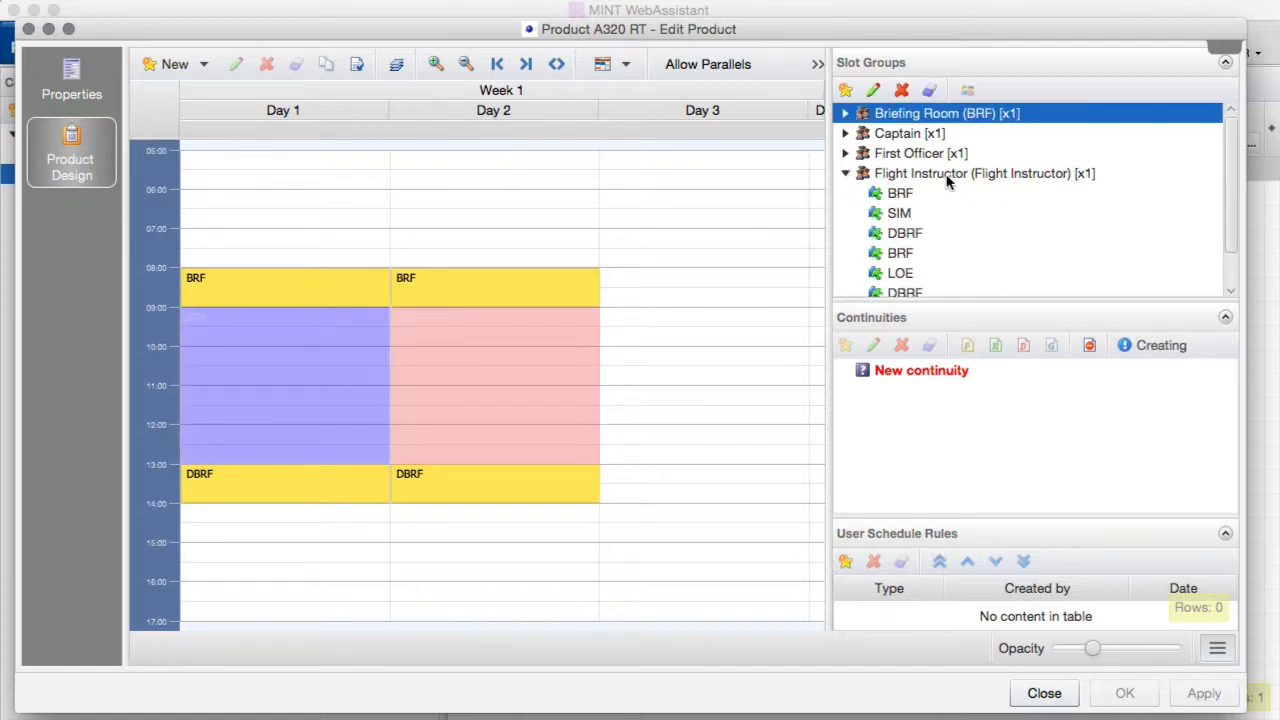
Step: Add the Flight Instructor's Day 1 BRF, SIM and DBRF slots to the new continuity
click(906, 195)
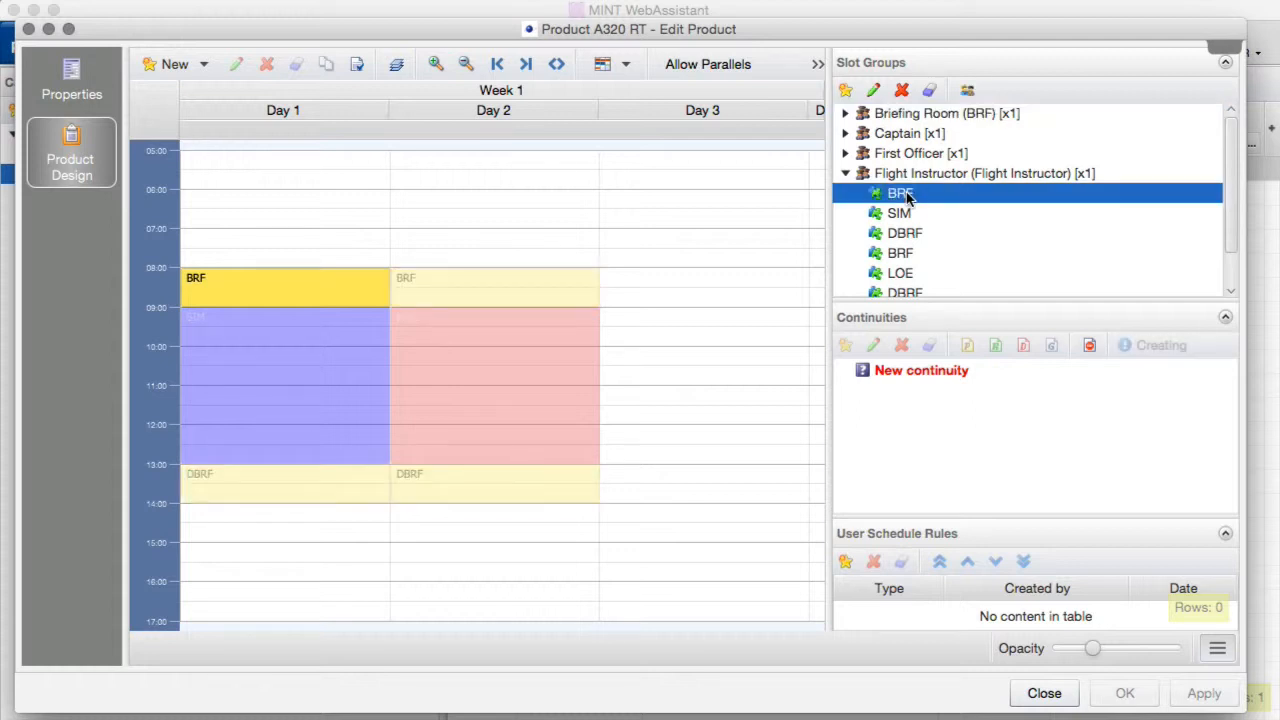
click(906, 213)
click(912, 234)
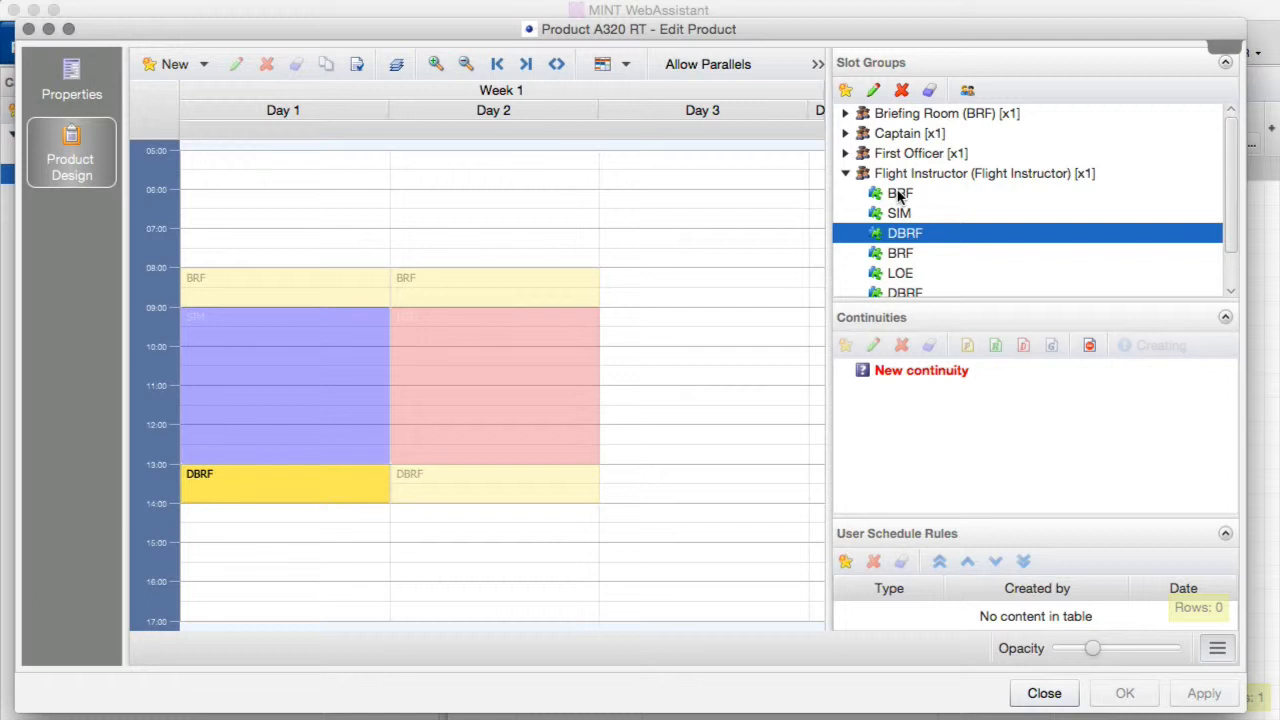
click(899, 195)
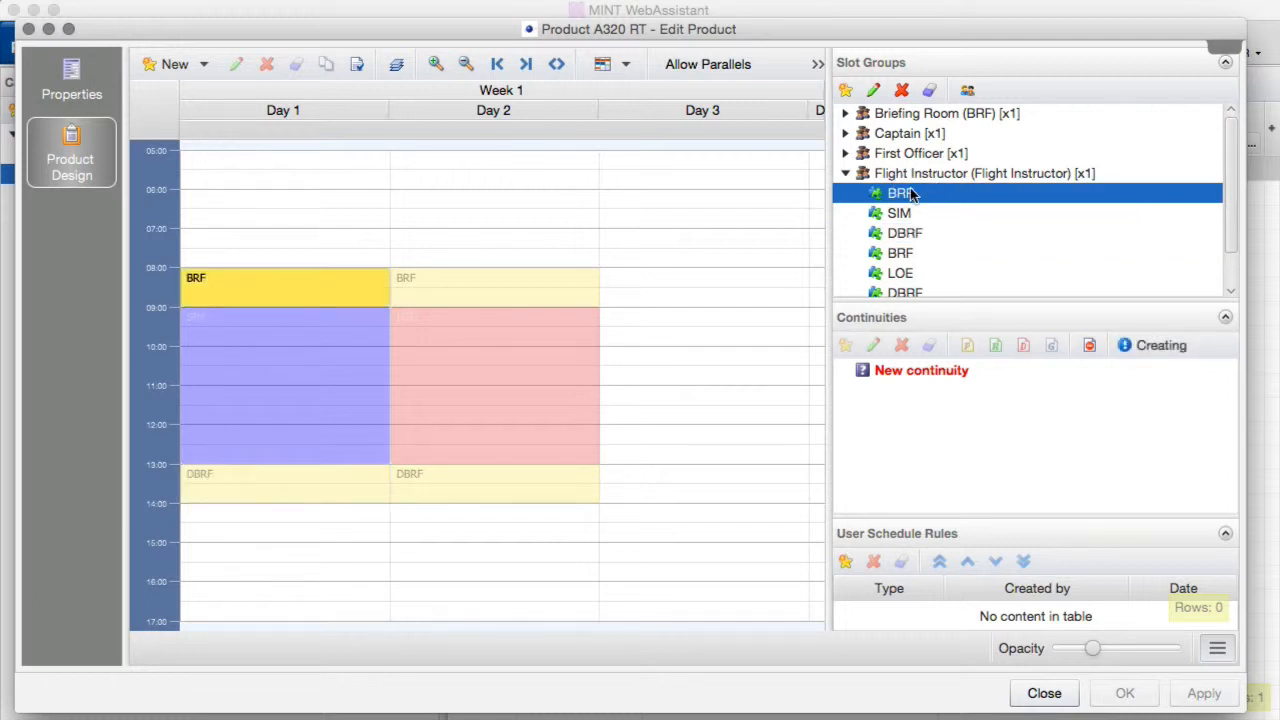
drag(912, 195, 910, 372)
click(848, 371)
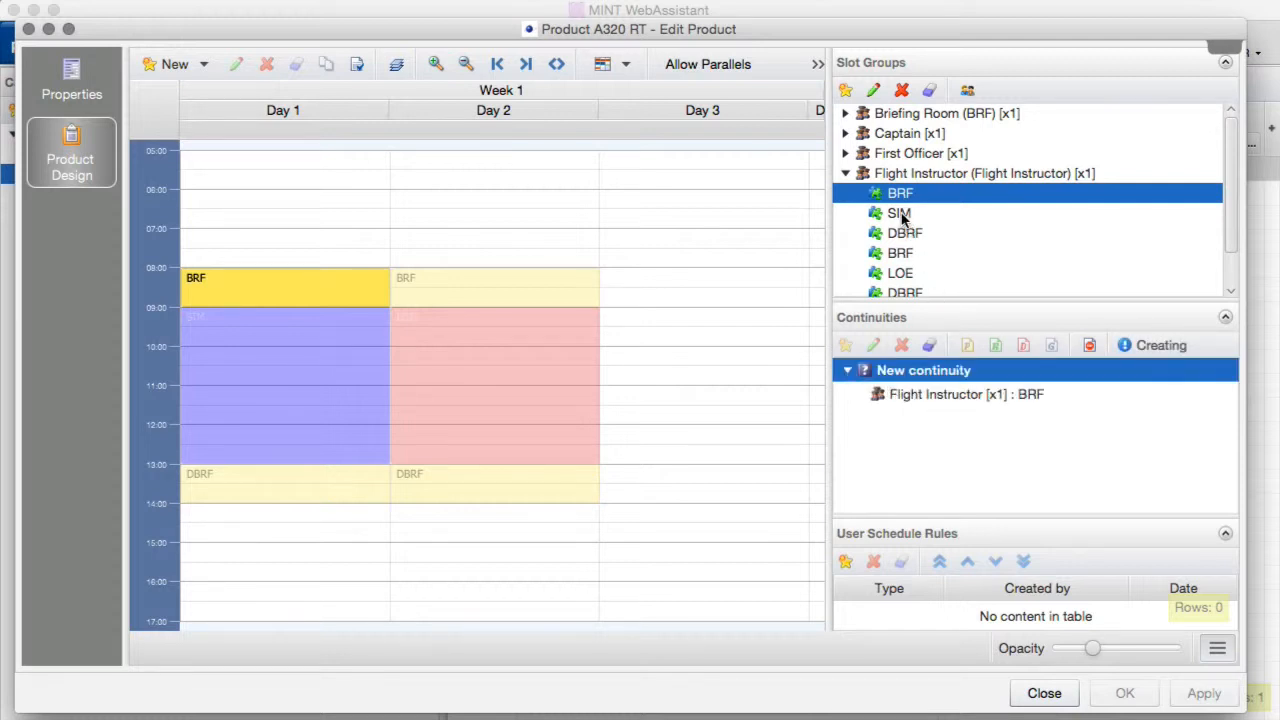
drag(899, 214, 907, 378)
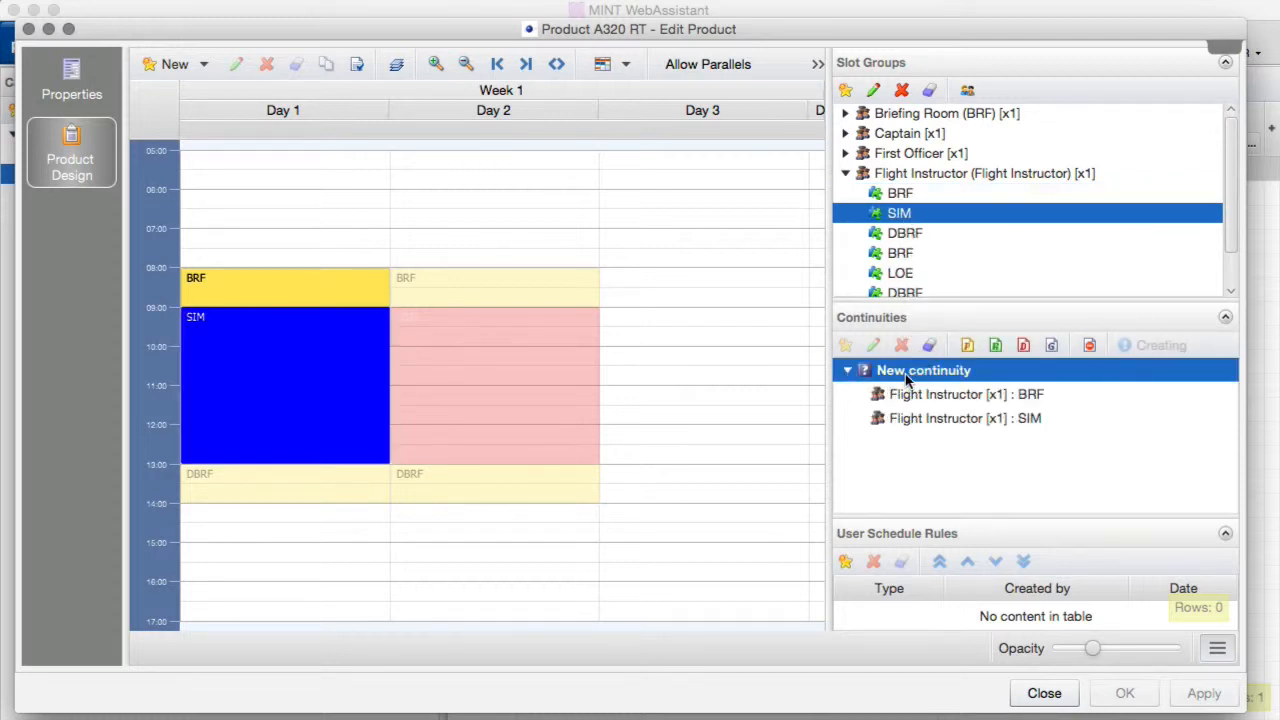
drag(905, 238, 912, 377)
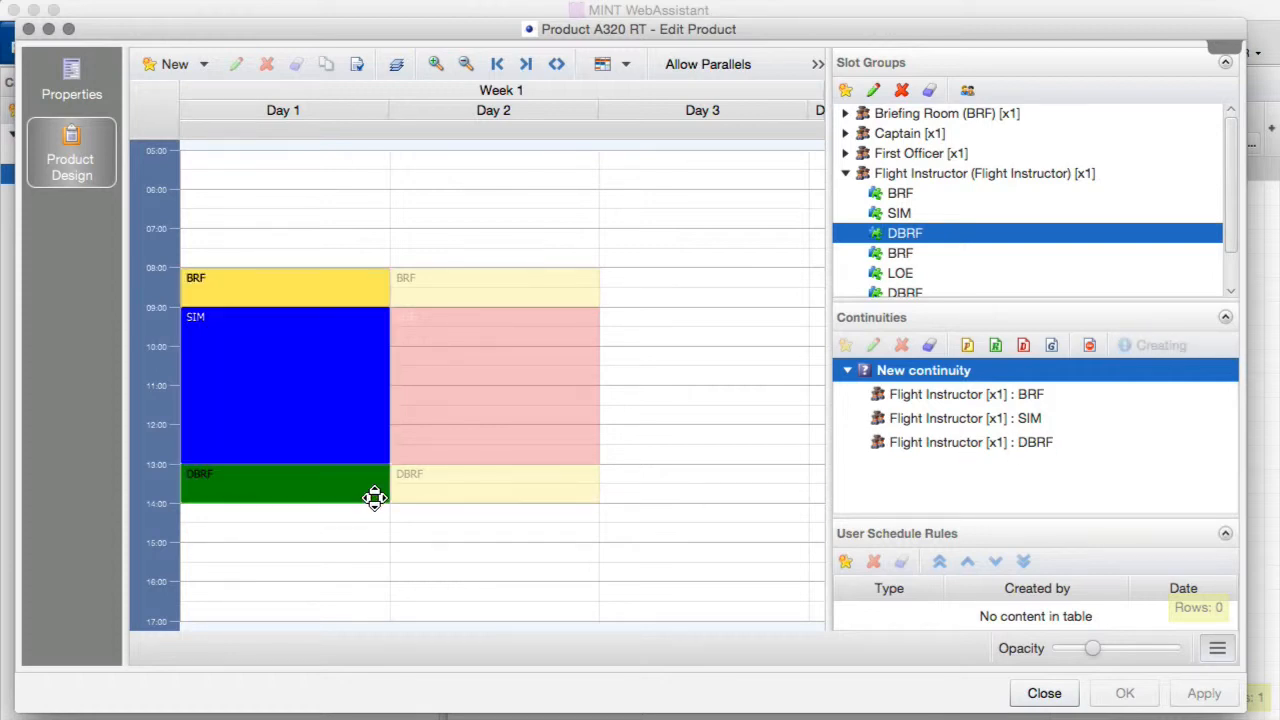
Step: Name the continuity "Instructor Day 1" and assign it the R continuity type
click(897, 375)
drag(975, 376, 850, 385)
text(Instruct)
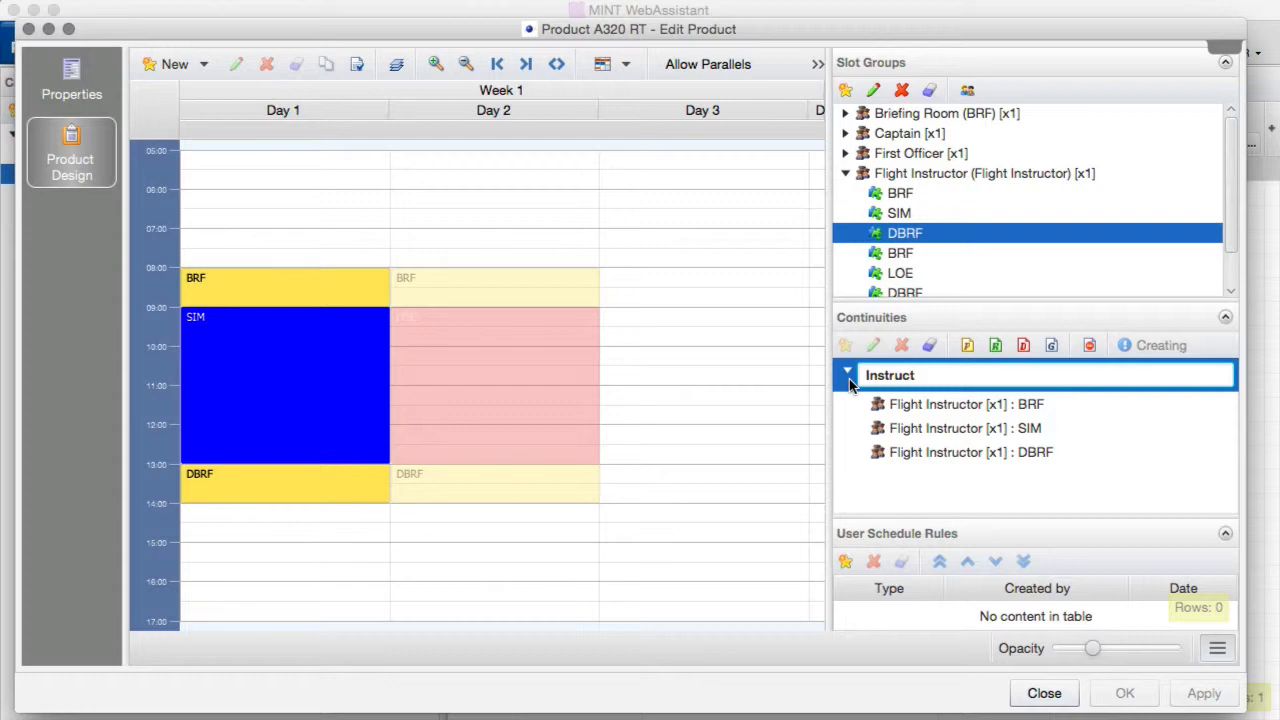
text(or Day 1)
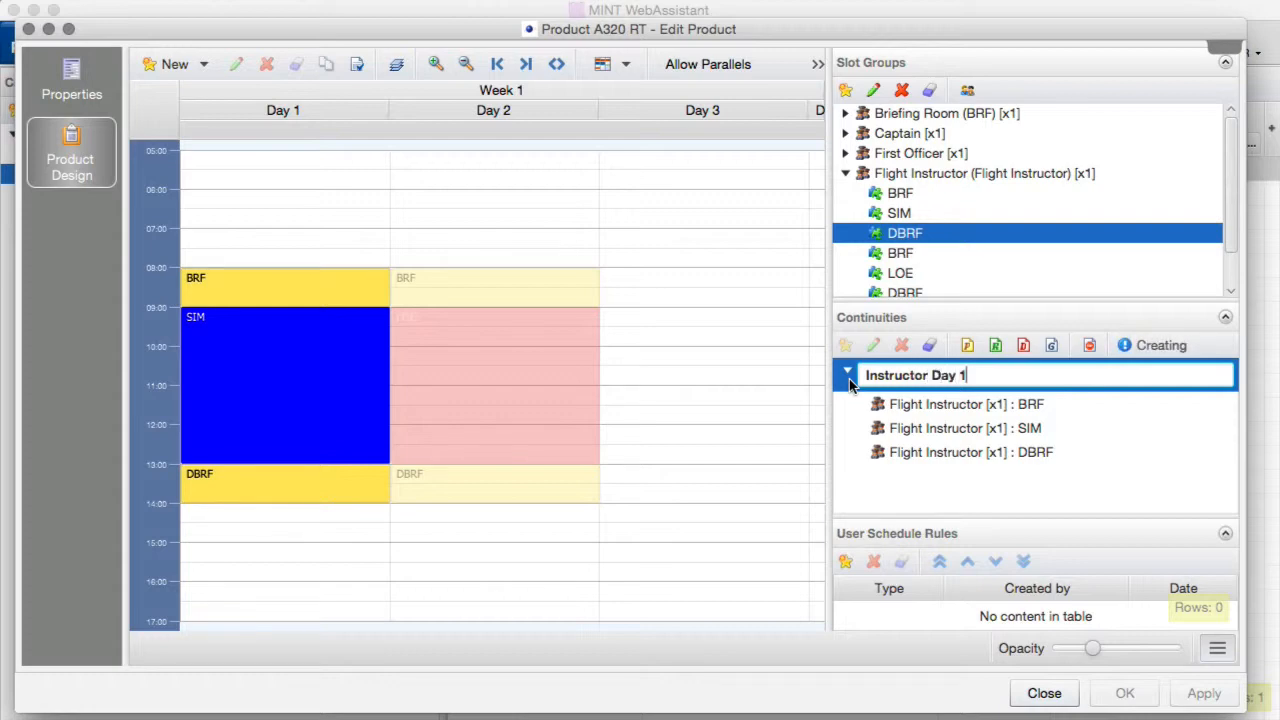
key(Return)
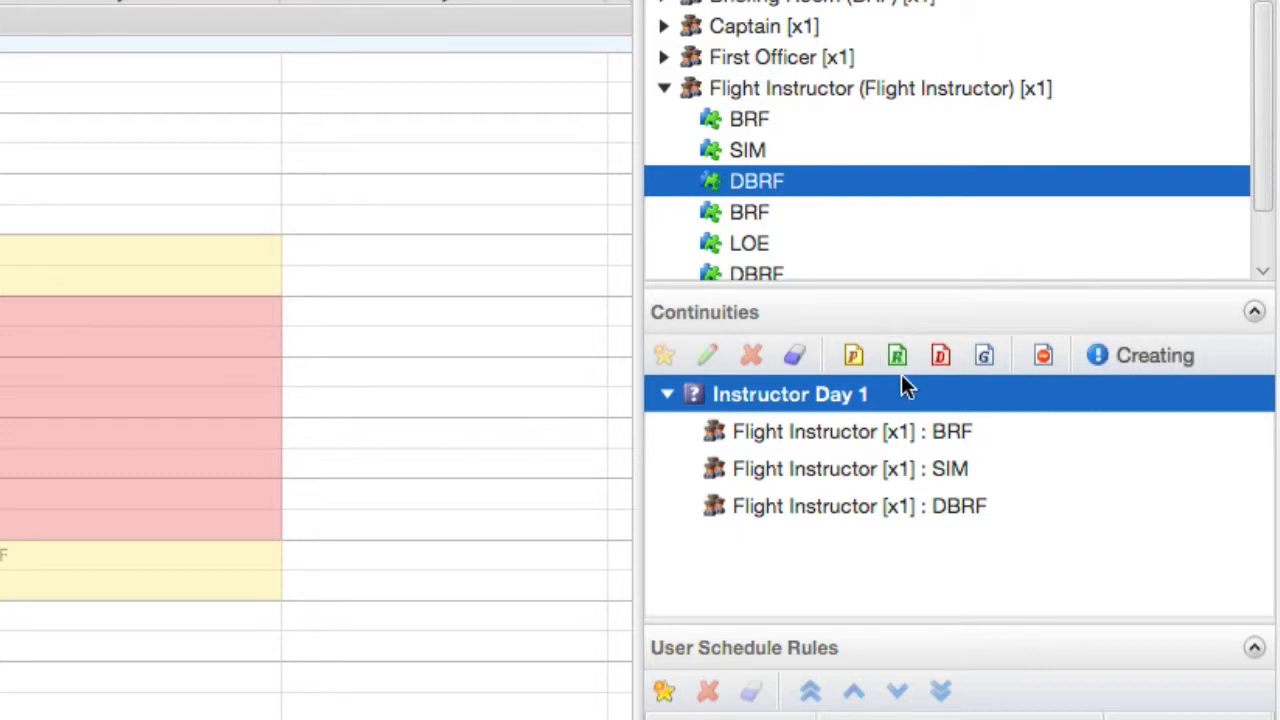
click(898, 358)
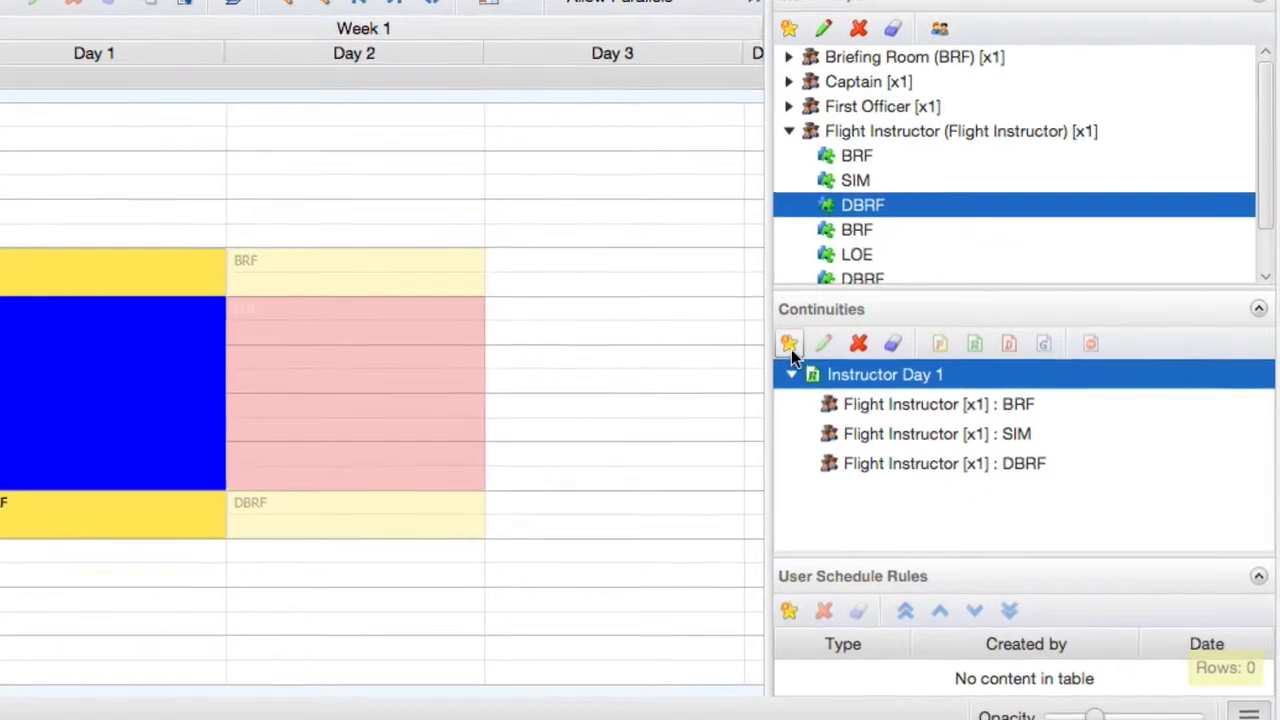
Step: Create a second continuity containing the Flight Instructor's Day 2 BRF, LOE and DBRF slots
click(789, 346)
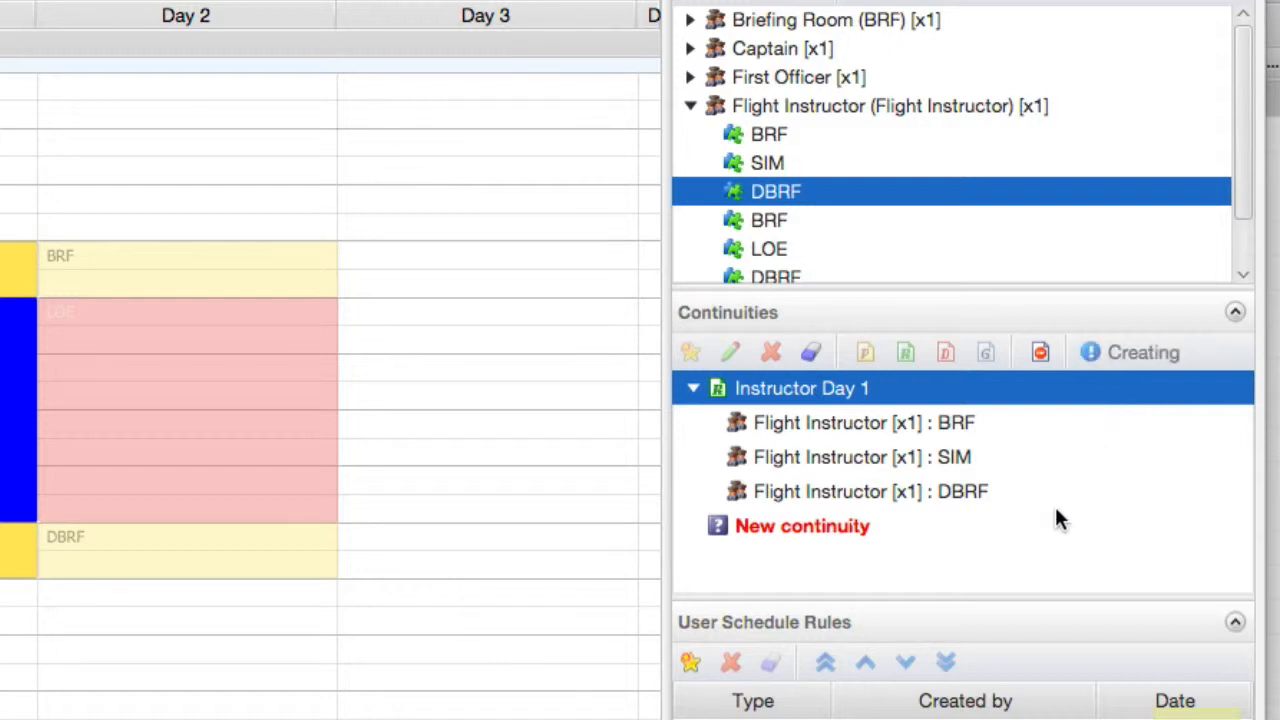
drag(1046, 595, 1049, 648)
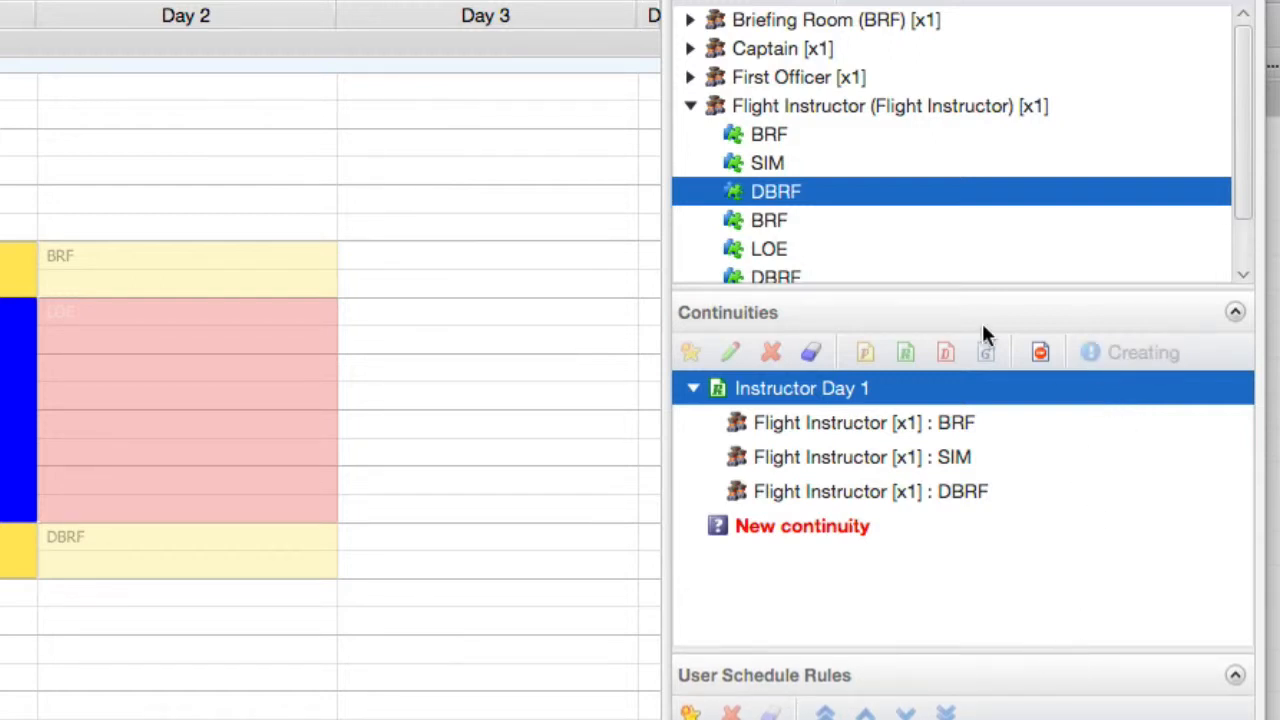
click(769, 224)
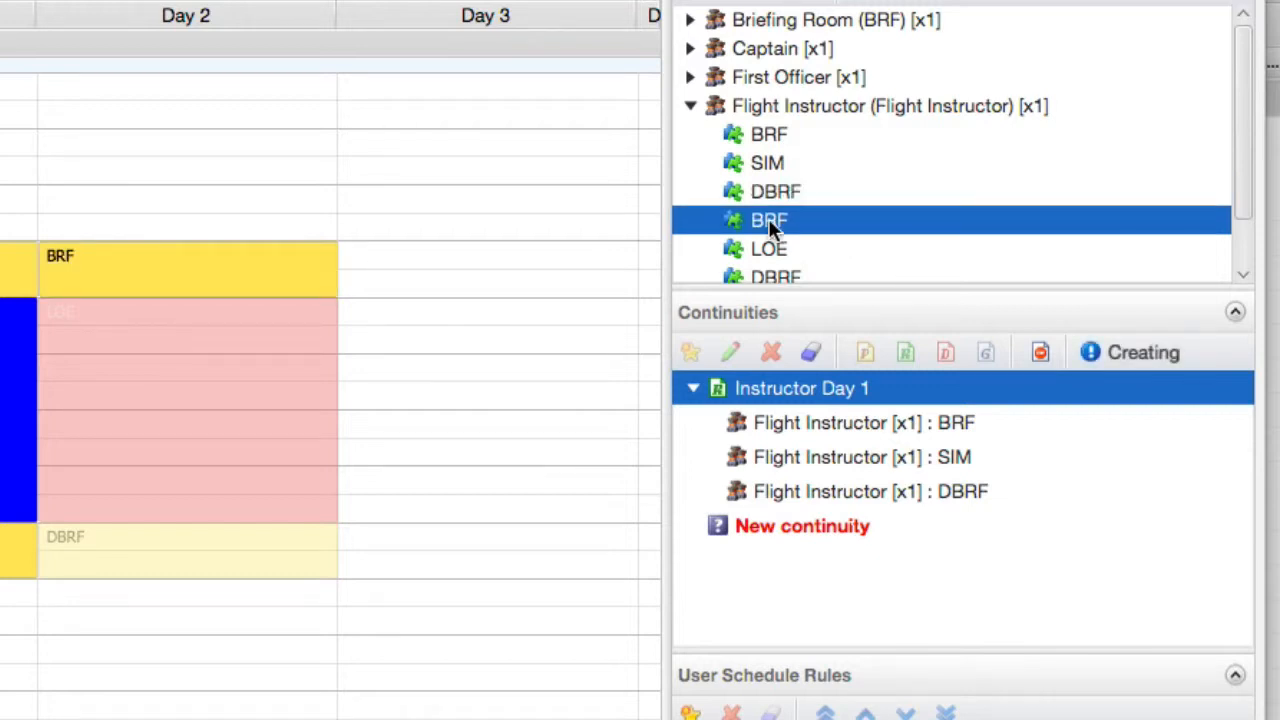
drag(769, 224, 787, 526)
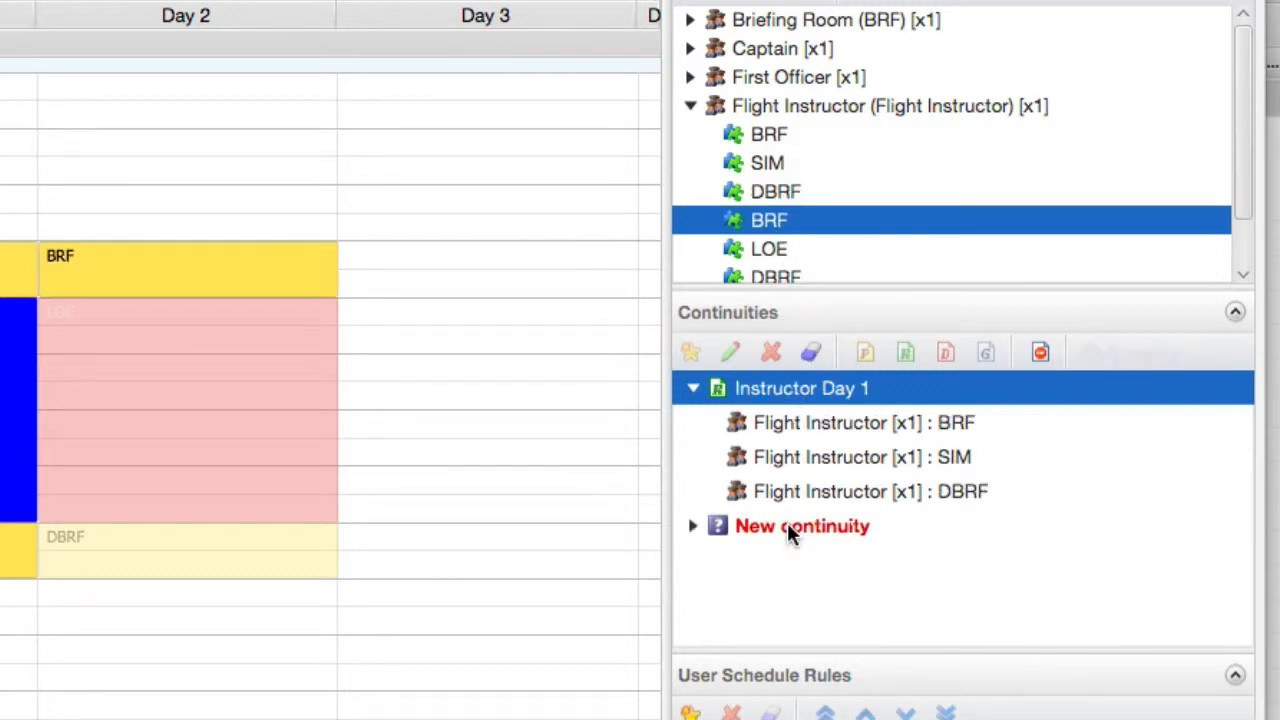
click(766, 249)
drag(766, 249, 800, 545)
click(773, 274)
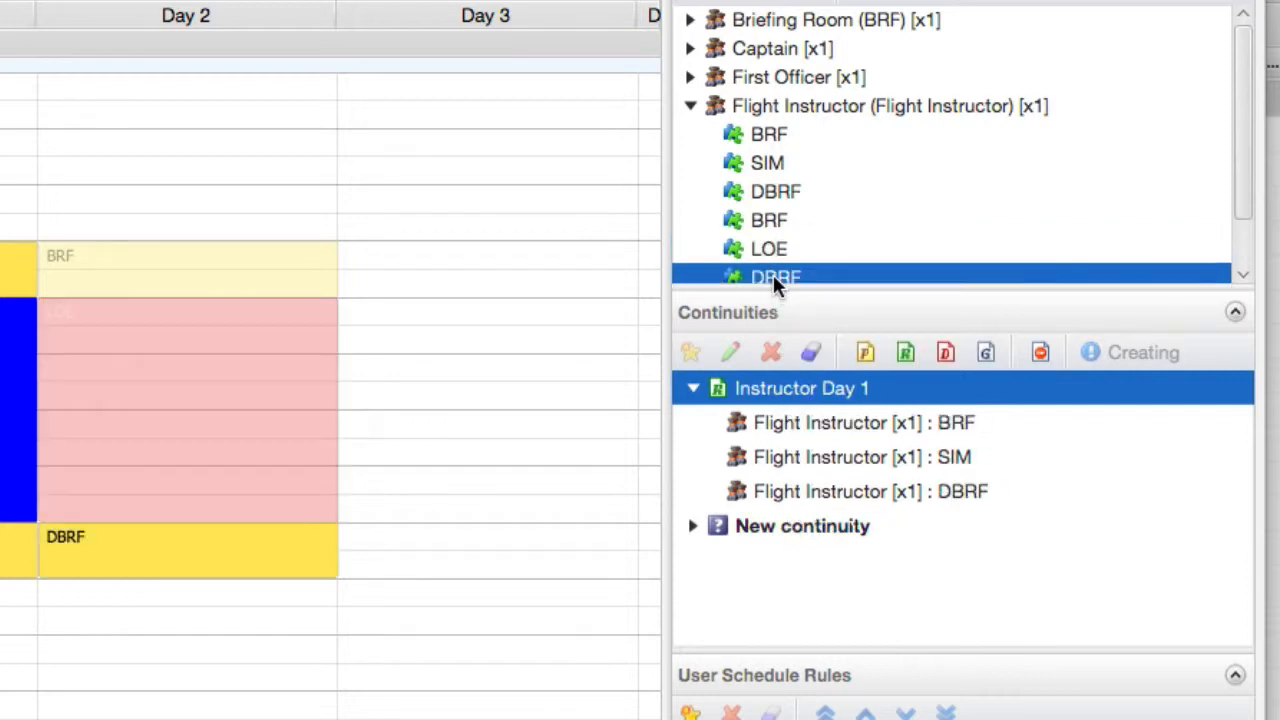
drag(773, 274, 786, 527)
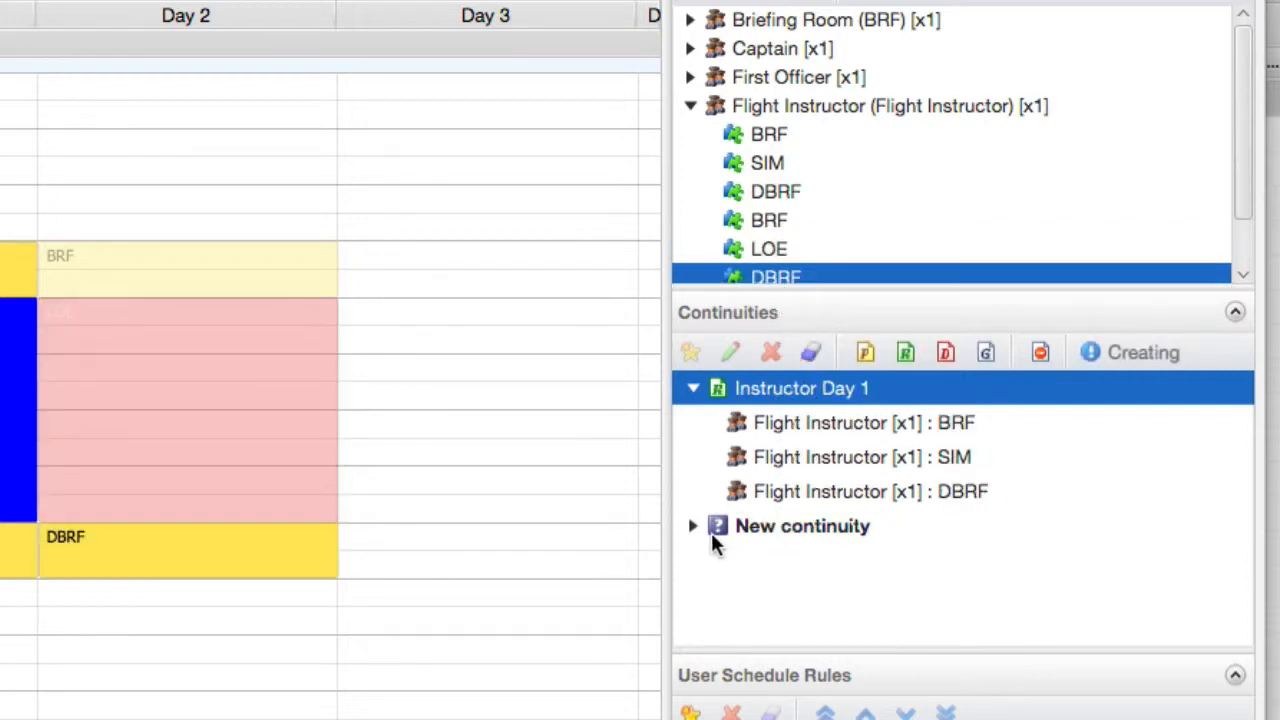
Step: Name the second continuity "Instructor Day 2" and assign it the R continuity type
click(694, 526)
triple_click(777, 523)
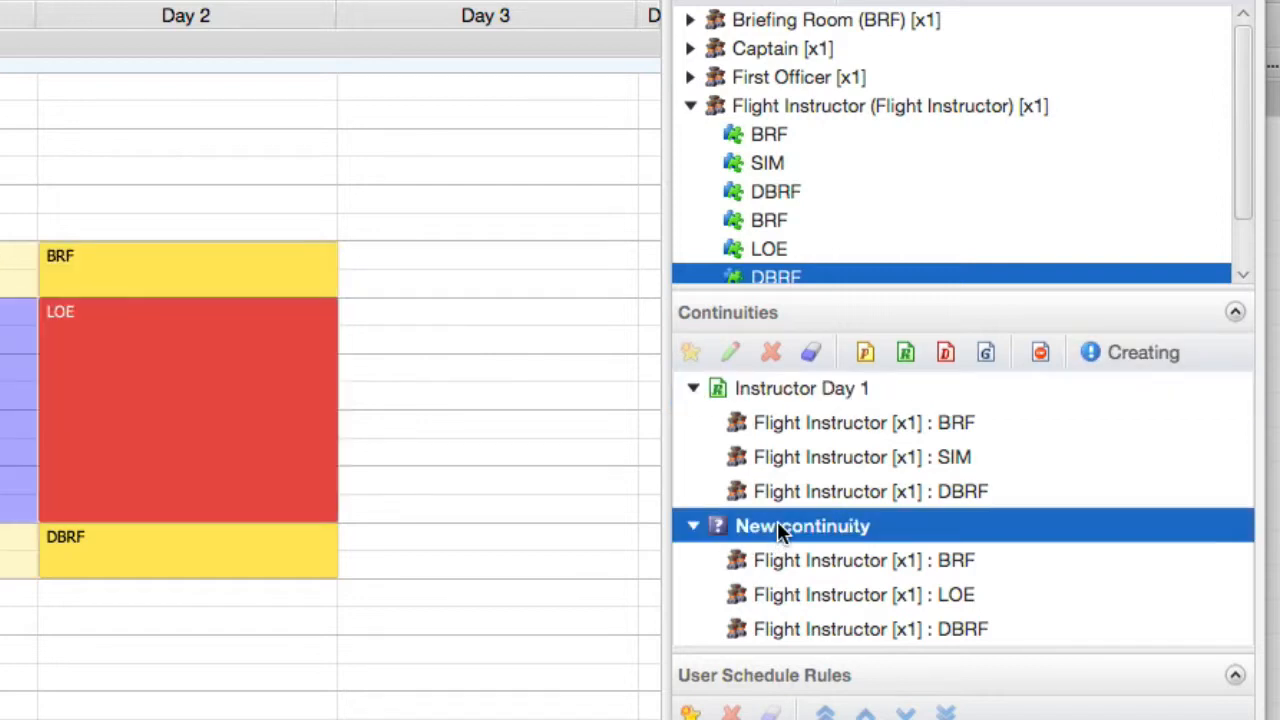
drag(900, 531, 712, 532)
text(In)
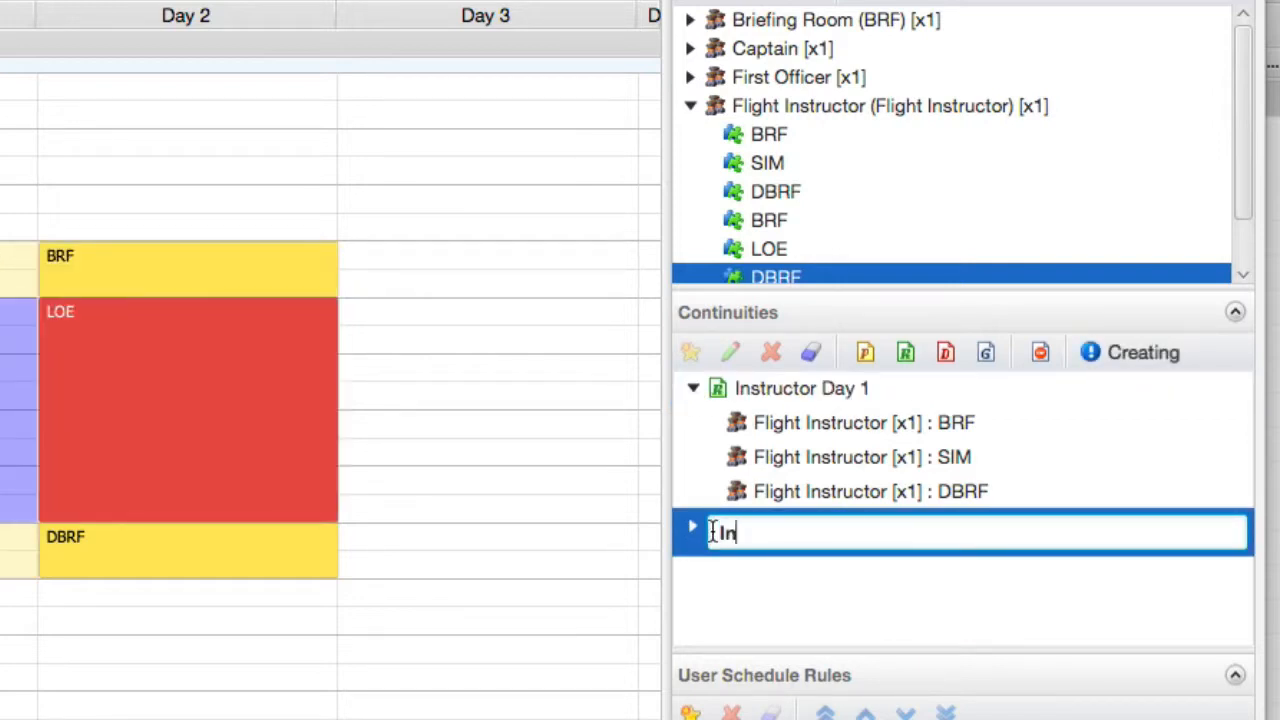
text(structor Day 2)
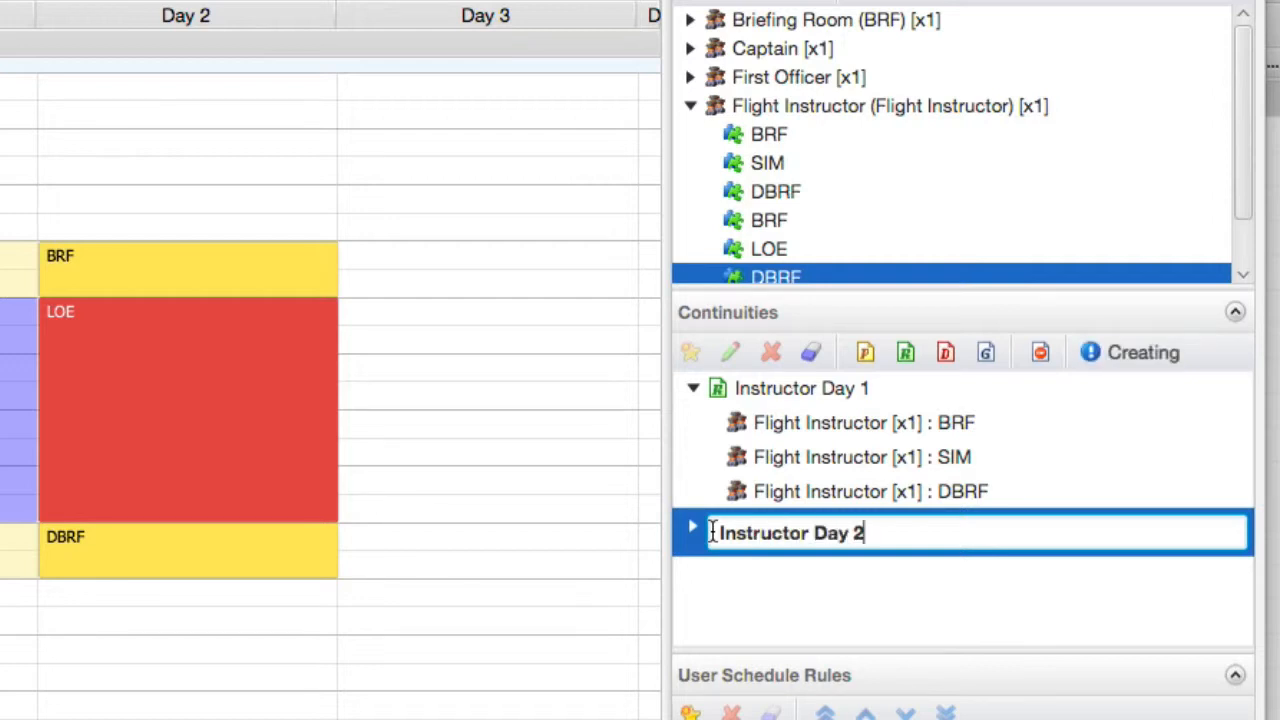
key(Return)
click(693, 527)
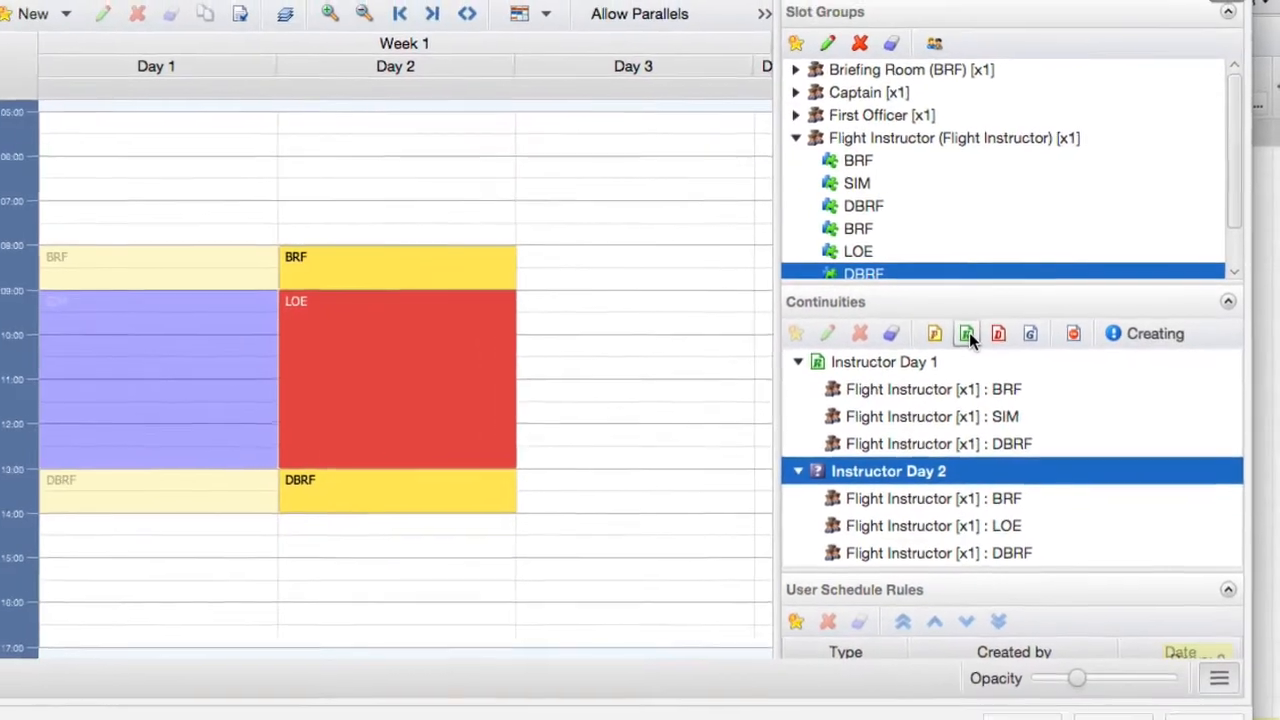
click(907, 352)
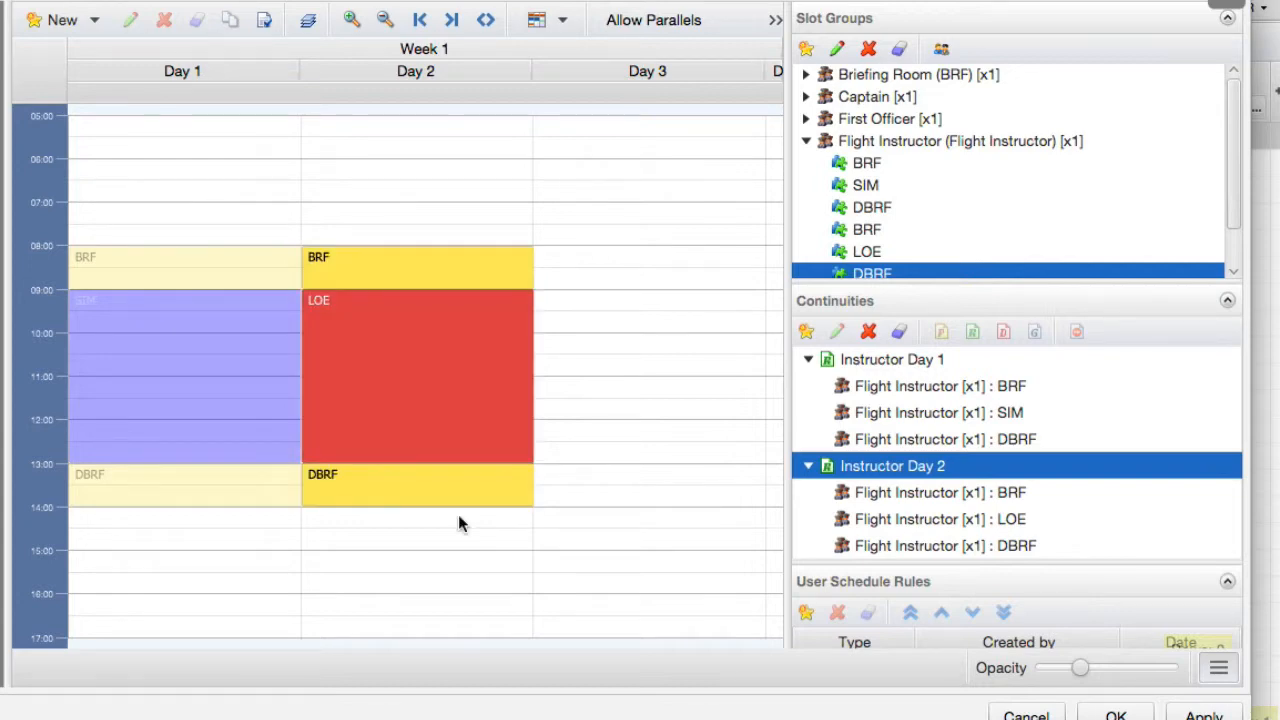
Step: Create a third continuity that contains the Instructor Day 1 and Instructor Day 2 continuities
click(808, 359)
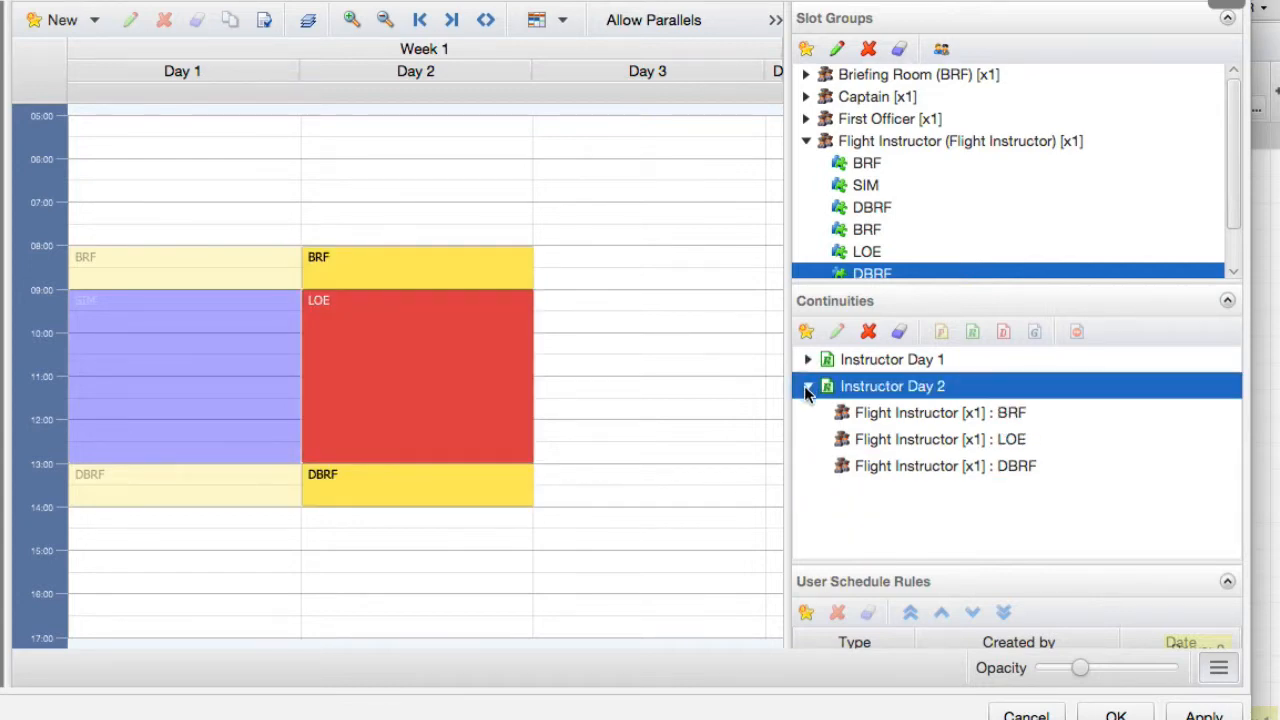
click(808, 387)
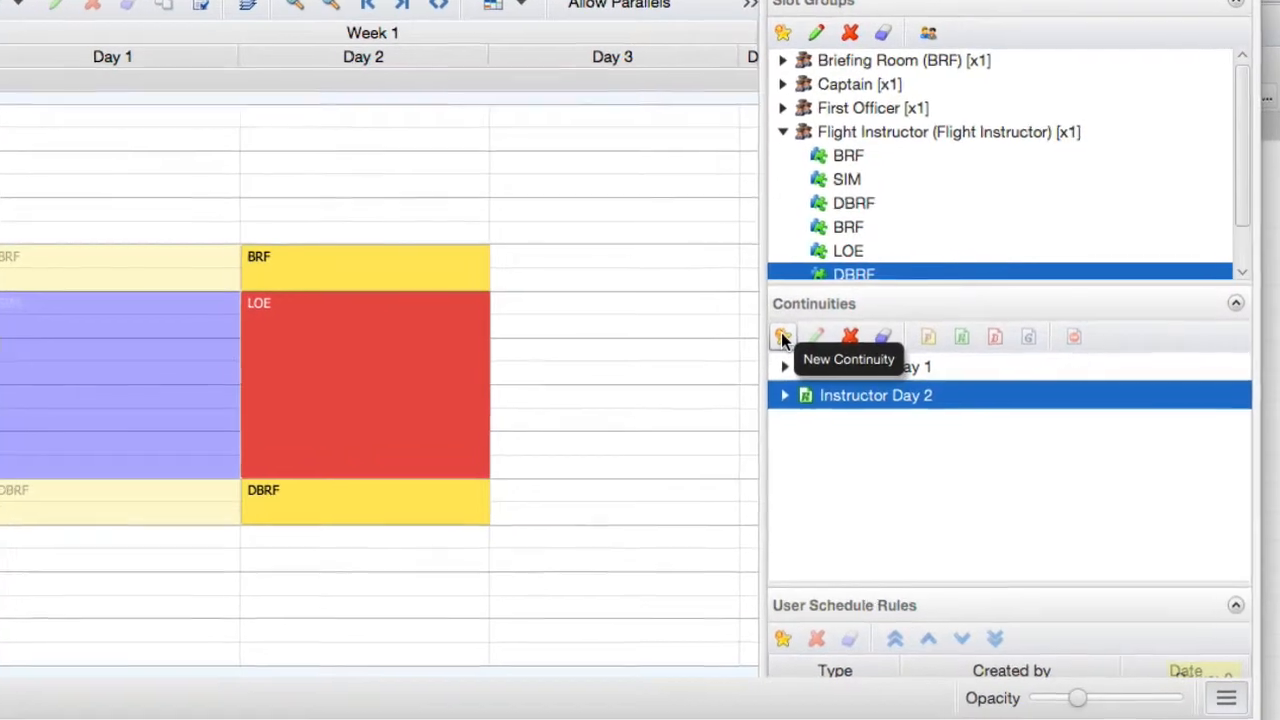
click(783, 339)
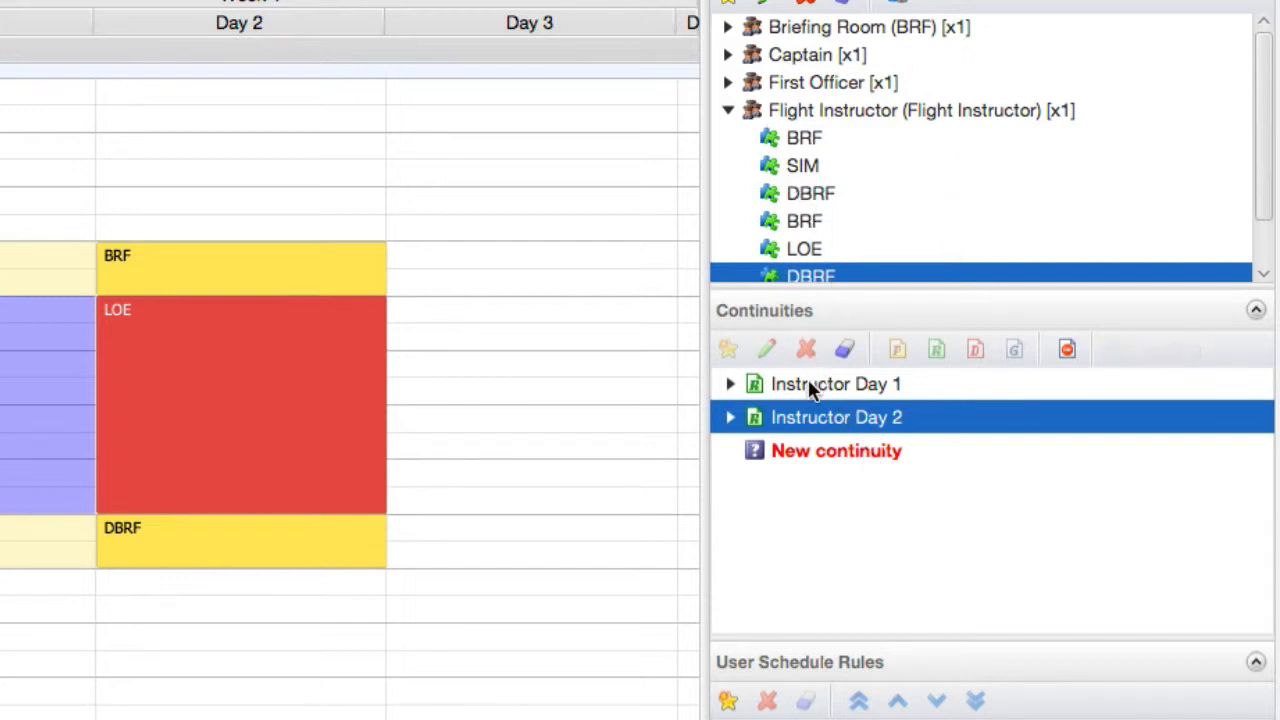
drag(812, 390, 812, 452)
click(731, 451)
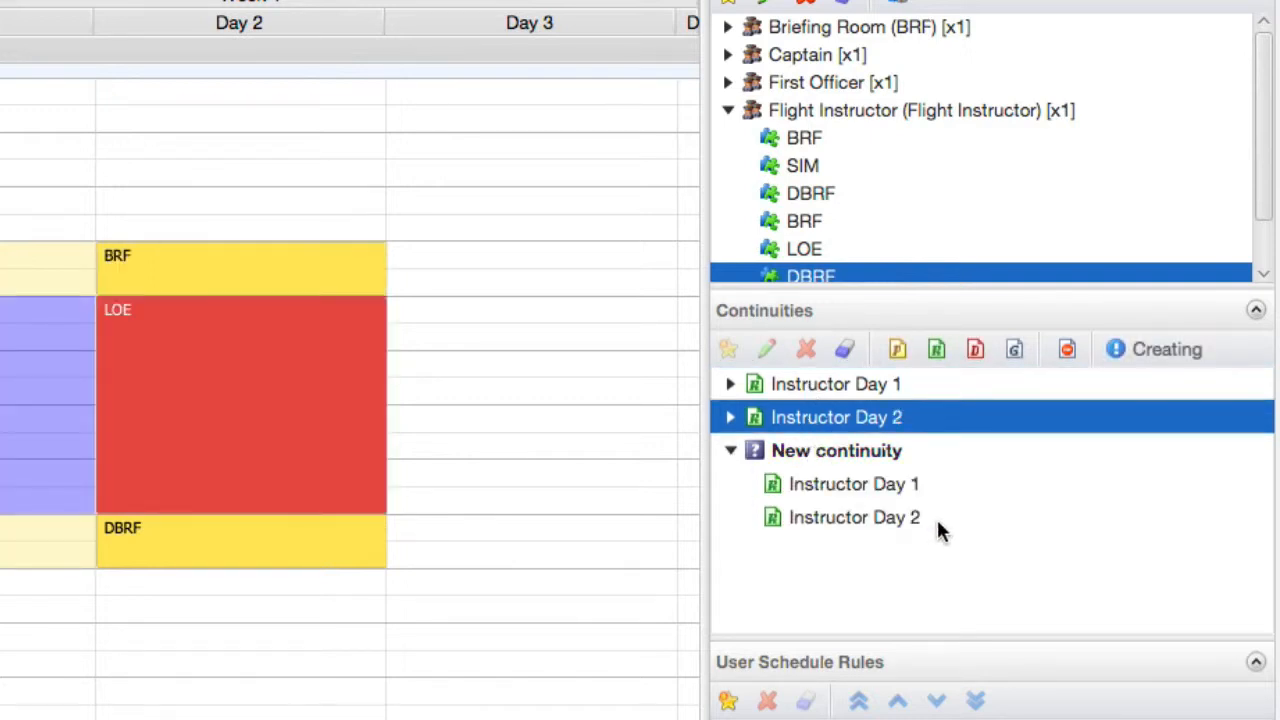
Step: Rename the third continuity as "Instructor discontinuity"
click(814, 451)
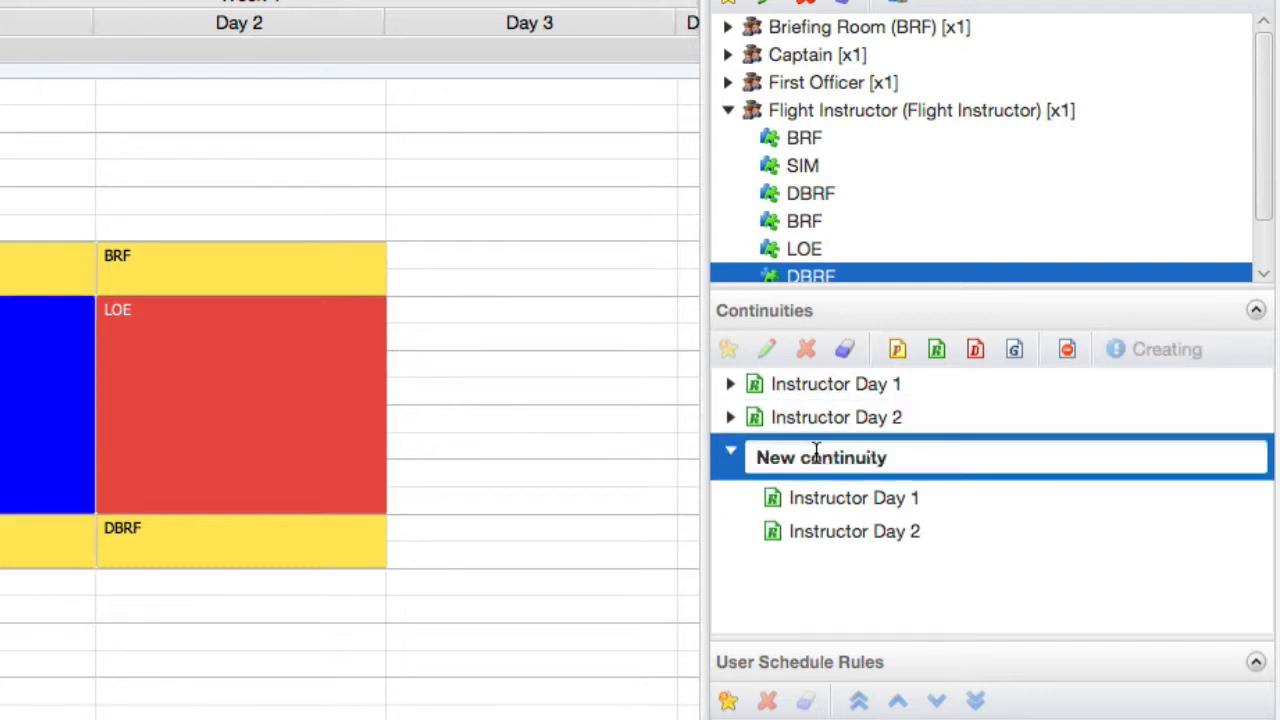
drag(886, 452, 738, 456)
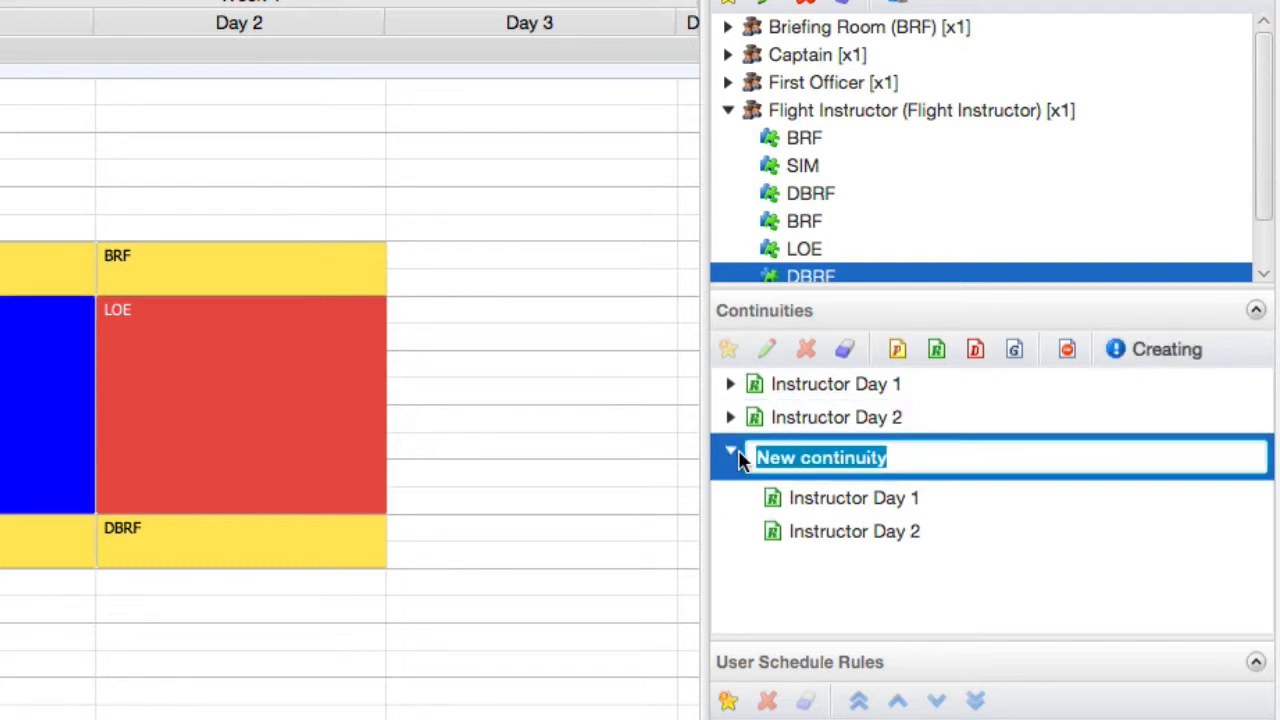
text(Instruct)
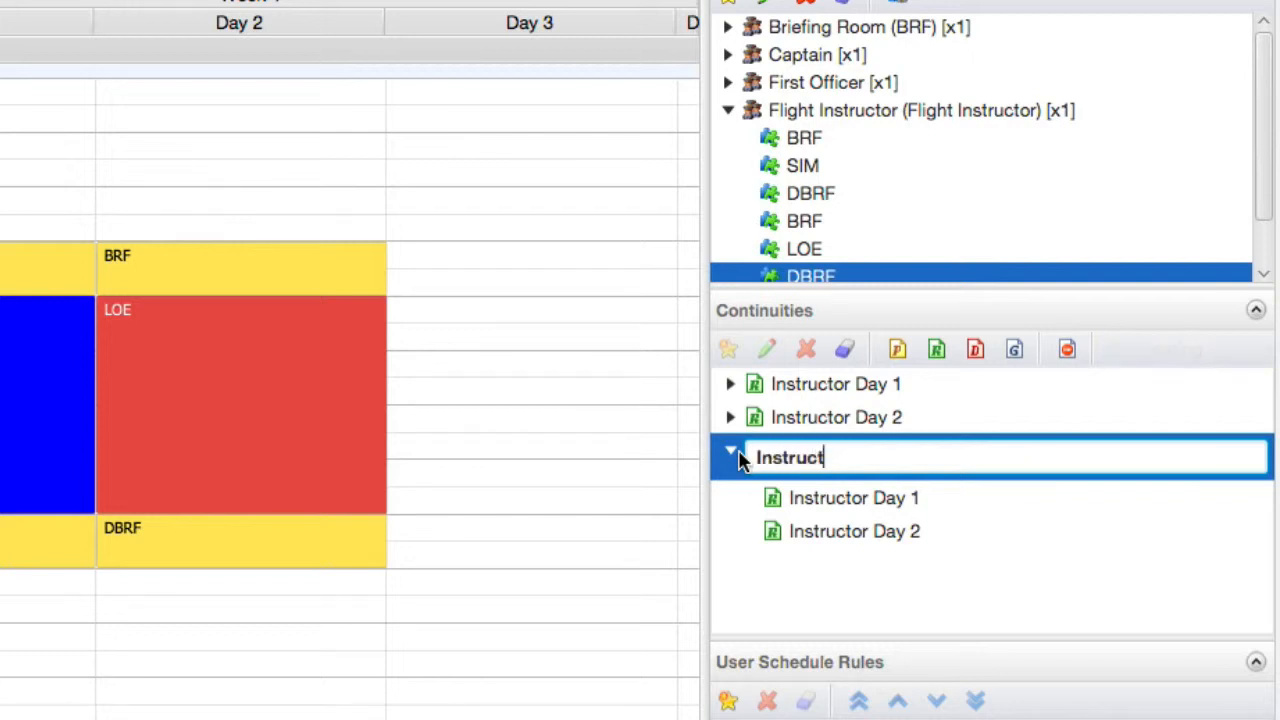
text(or disco)
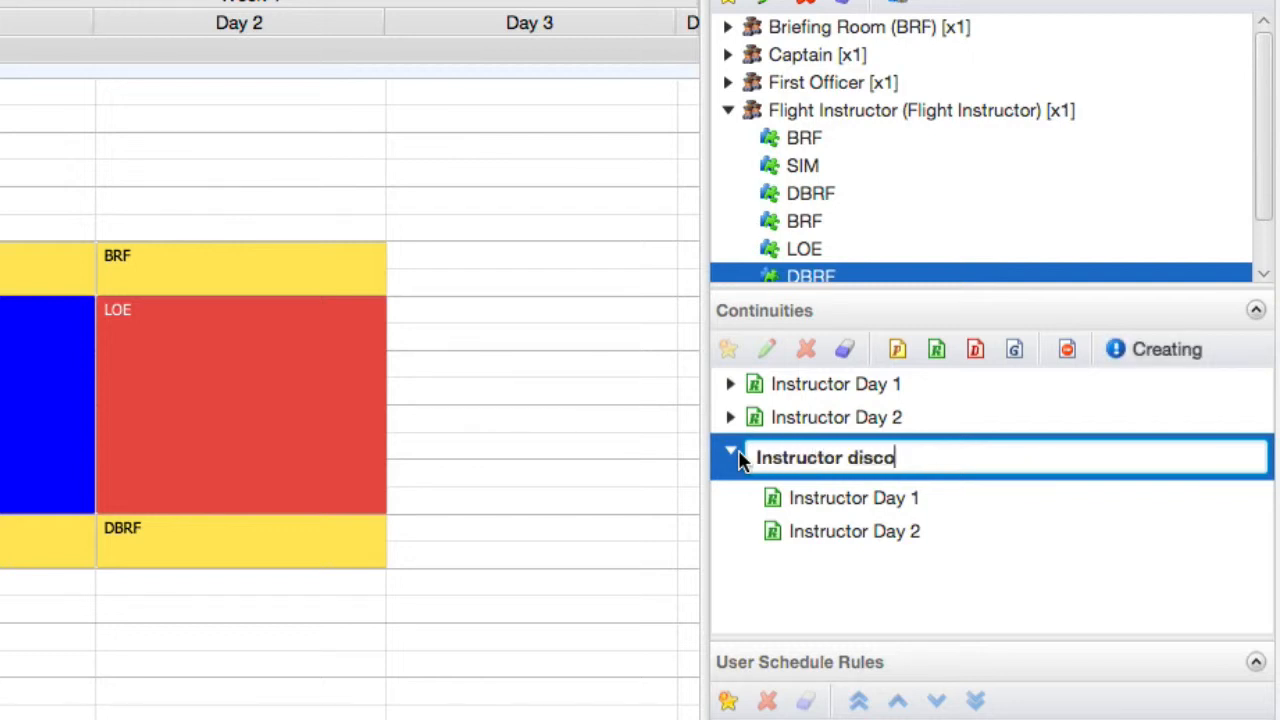
text(ntinuity)
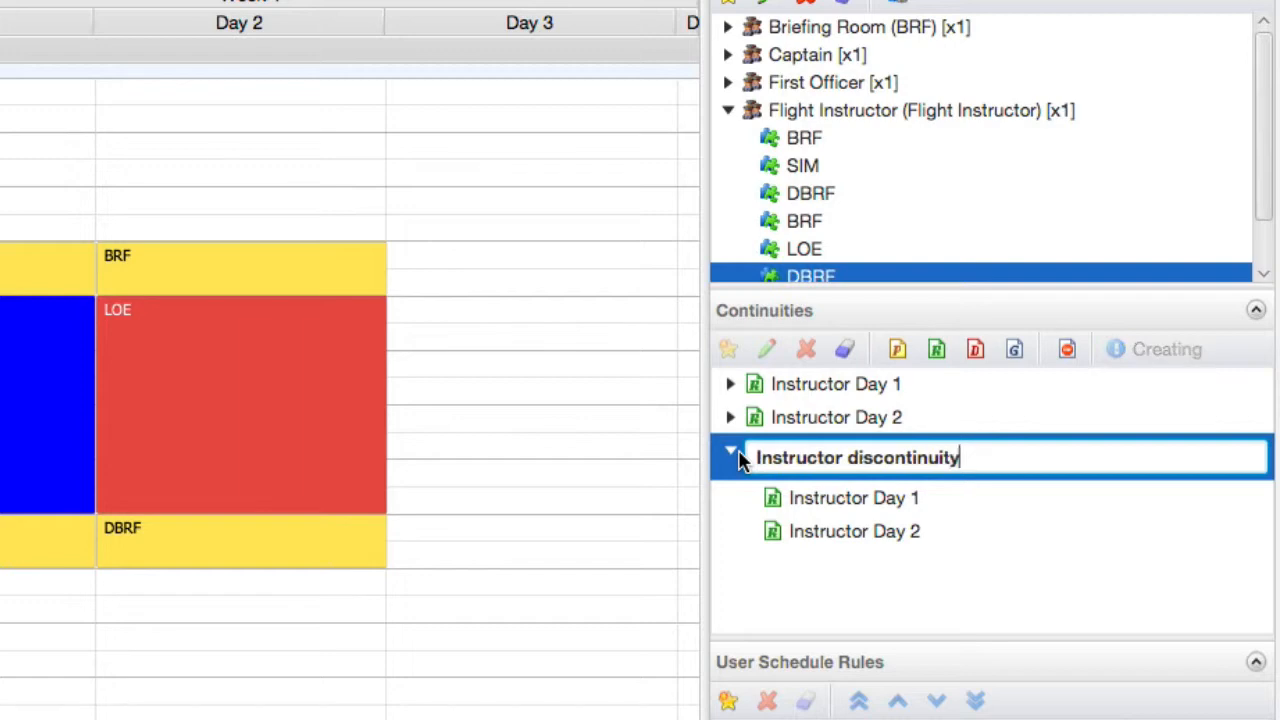
key(Return)
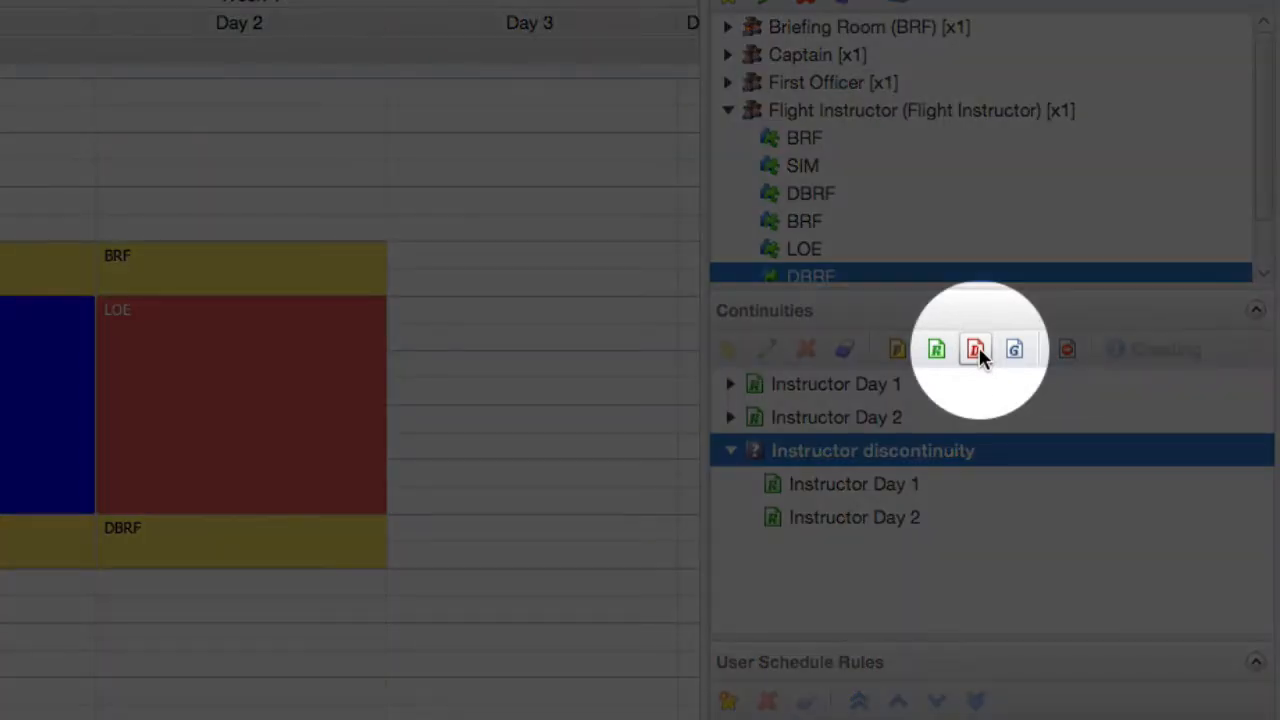
Step: Set the Instructor discontinuity entry's type to Discontinuity and apply the changes to the product
click(976, 349)
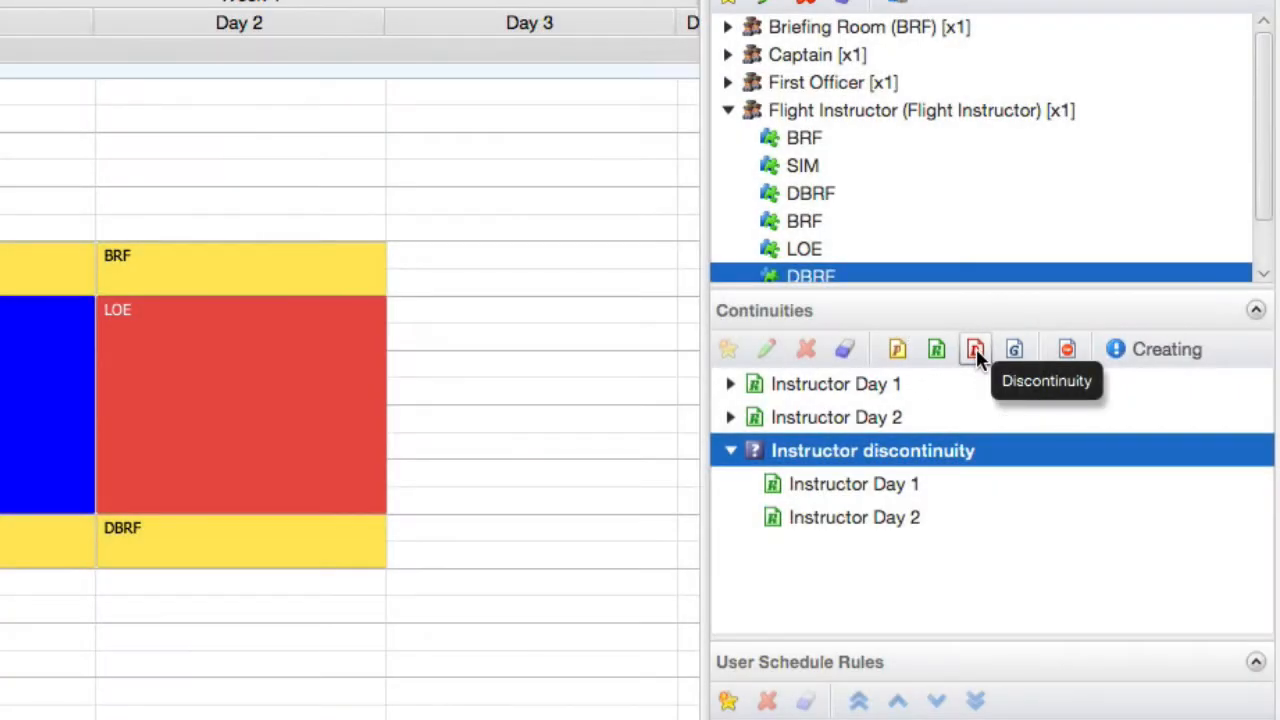
click(976, 349)
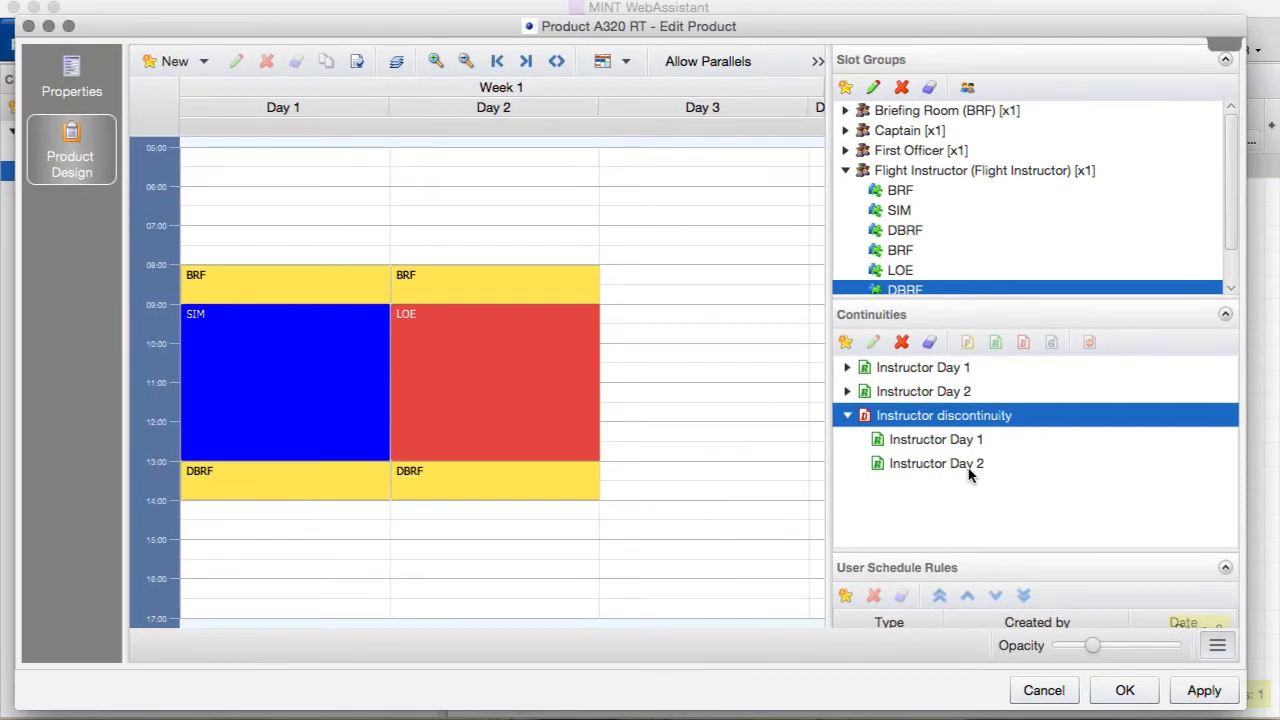
click(1200, 698)
click(1200, 698)
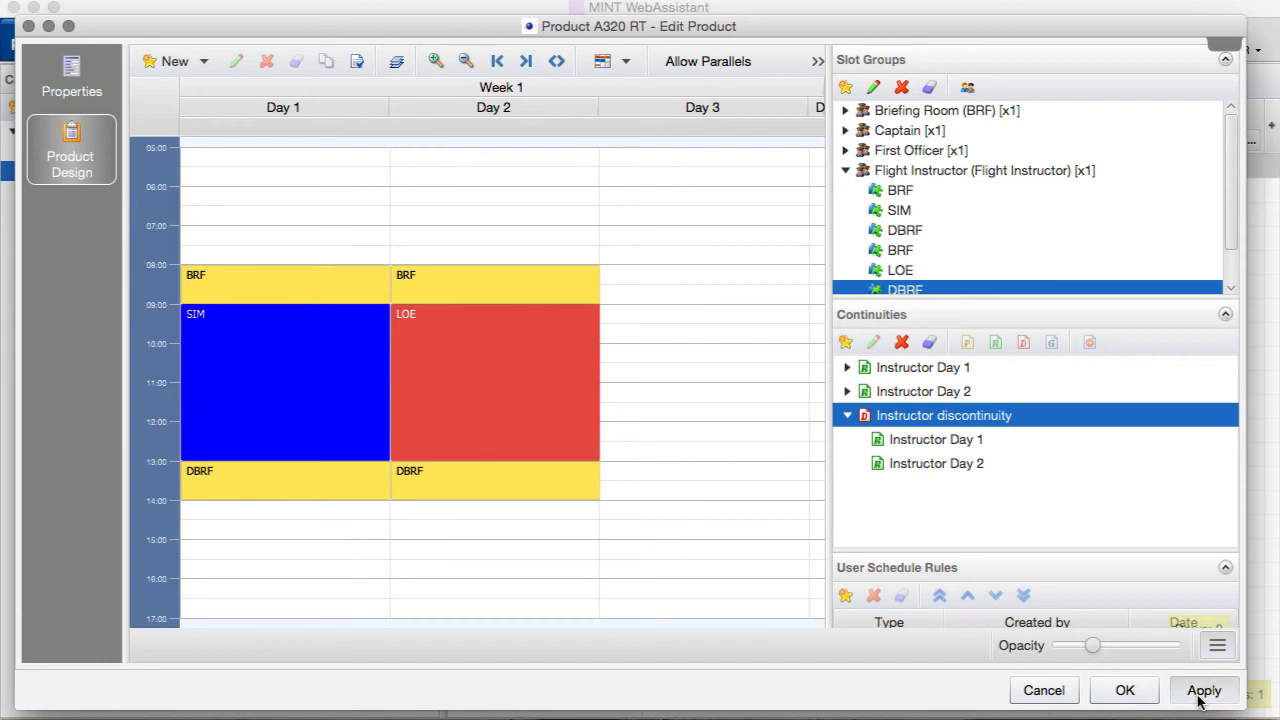